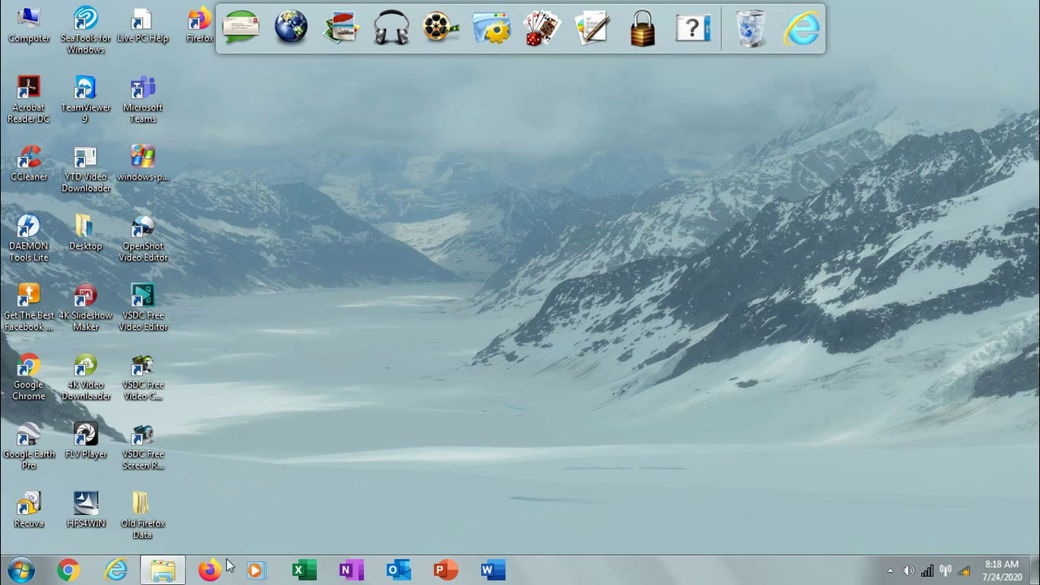
Step: Open Control Panel and display all its items as large icons
{"action": "left_click", "coordinate": [22, 574]}
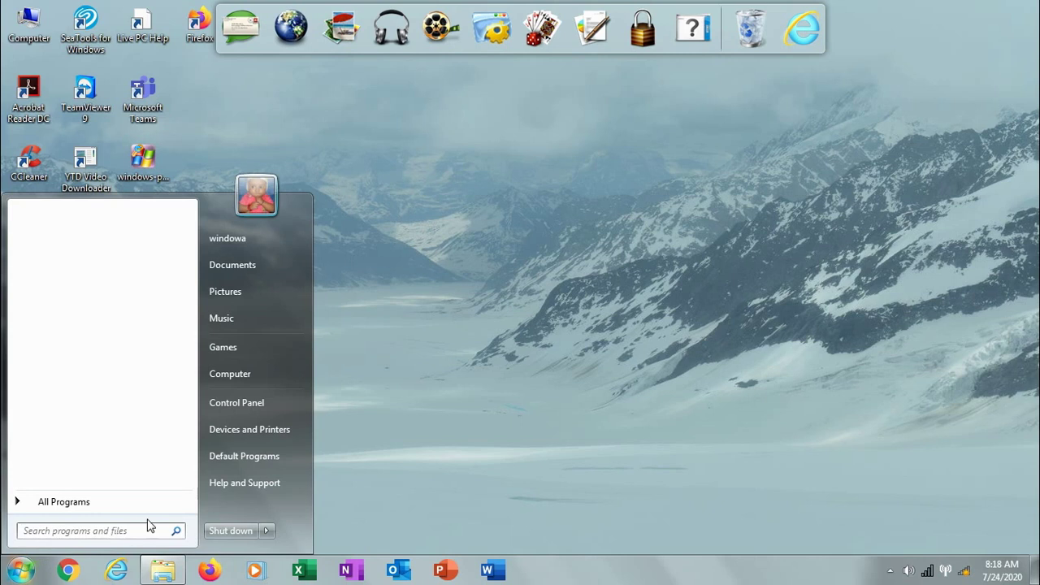
{"action": "left_click", "coordinate": [273, 404]}
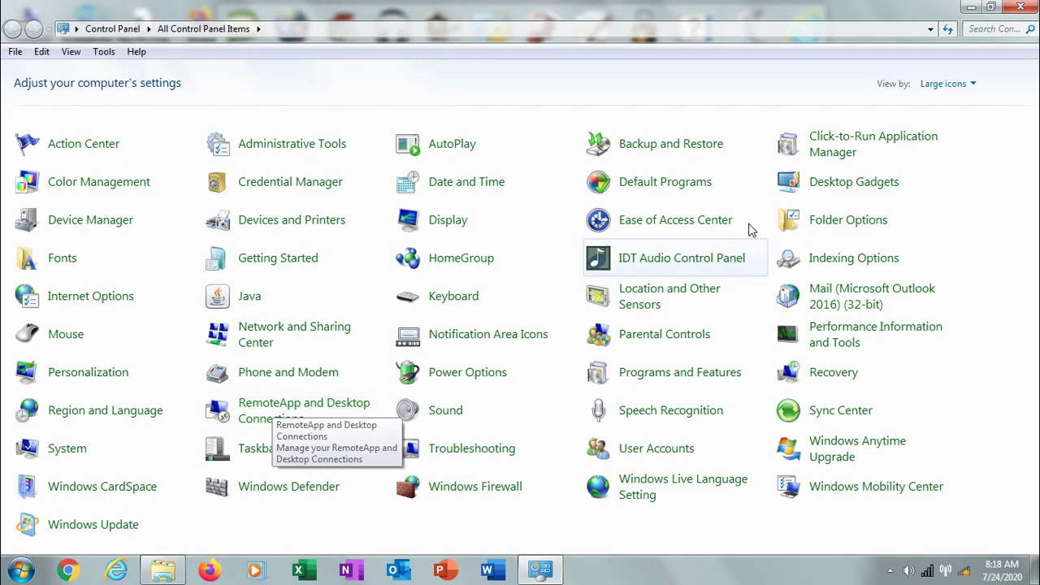
{"action": "left_click", "coordinate": [963, 85]}
{"action": "left_click", "coordinate": [956, 104]}
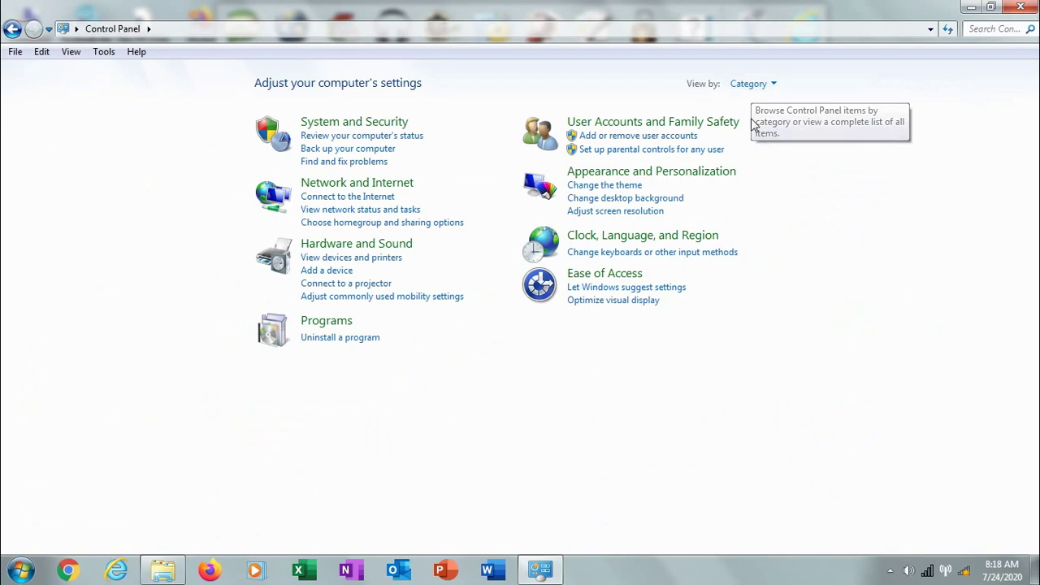
{"action": "left_click", "coordinate": [750, 84]}
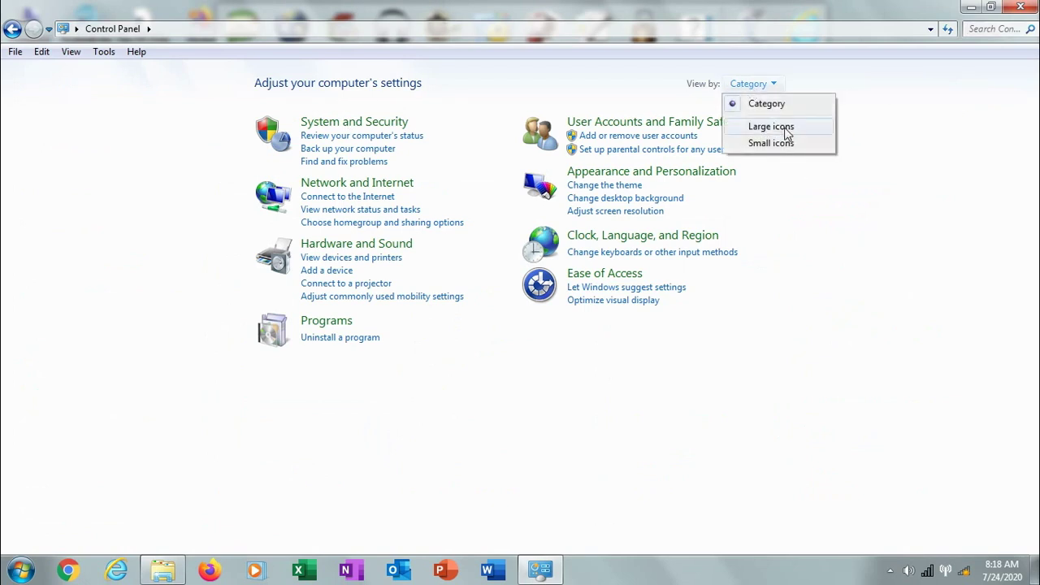
{"action": "left_click", "coordinate": [798, 130]}
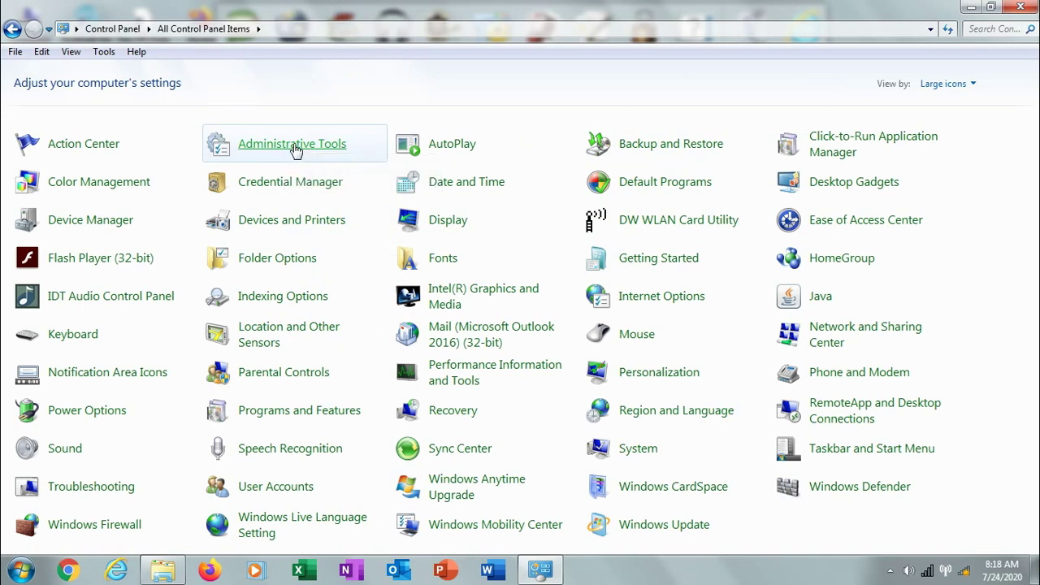
Step: Open the Services console from Administrative Tools and maximize its window
{"action": "left_click", "coordinate": [295, 147]}
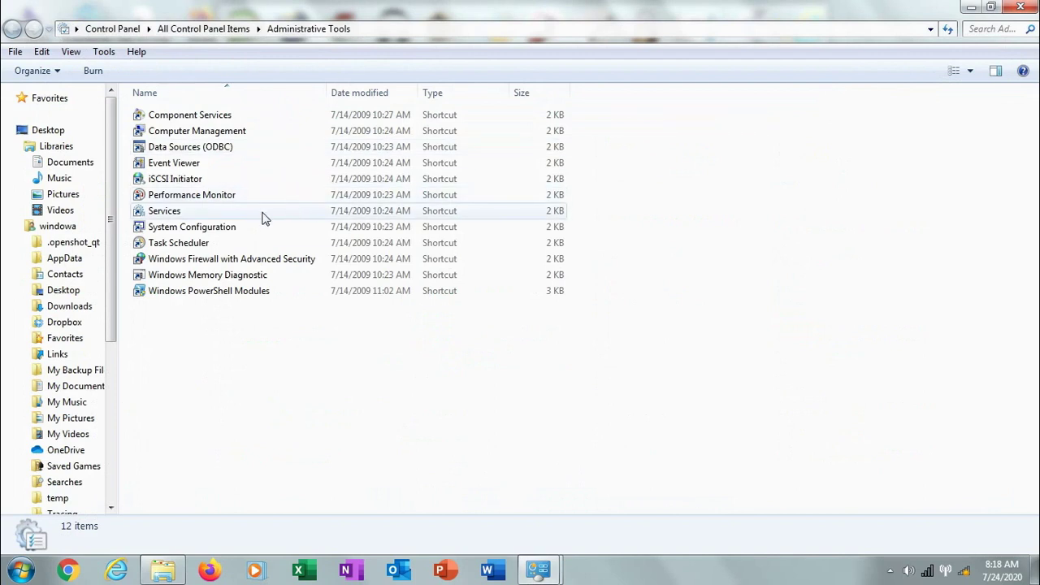
{"action": "left_click", "coordinate": [192, 216]}
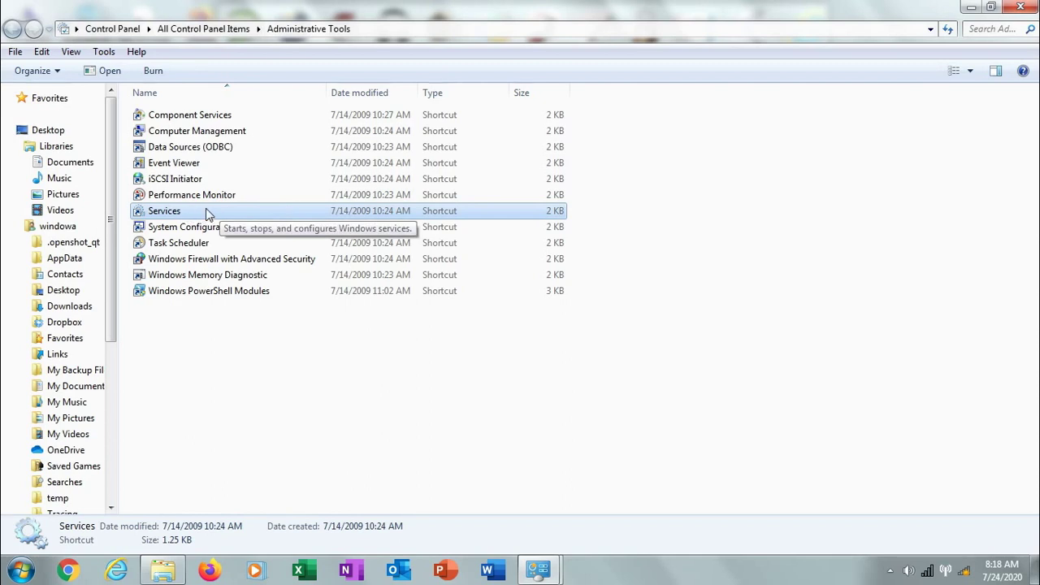
{"action": "double_click", "coordinate": [205, 213]}
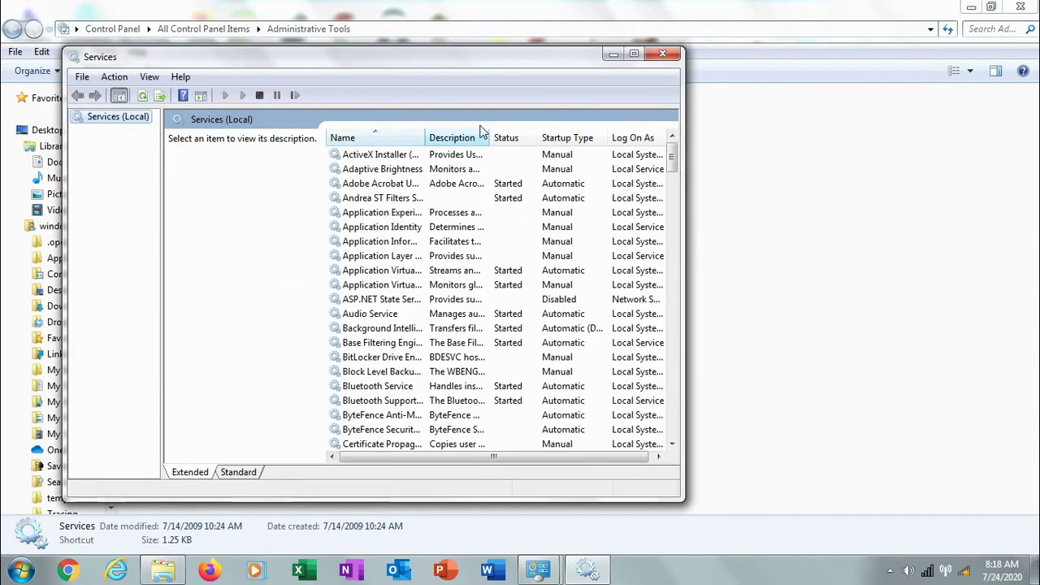
{"action": "left_click", "coordinate": [634, 55]}
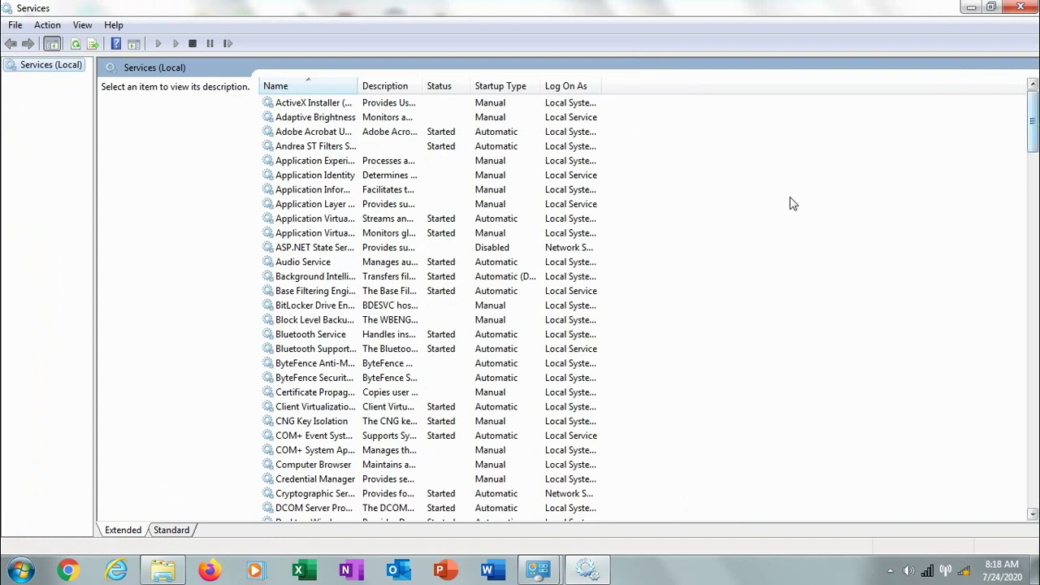
Step: Set the startup type of the Windows Update service to Disabled, apply the change and close its properties
{"action": "scroll", "coordinate": [636, 302], "scroll_direction": "down", "scroll_amount": 6}
{"action": "scroll", "coordinate": [636, 302], "scroll_direction": "down", "scroll_amount": 20}
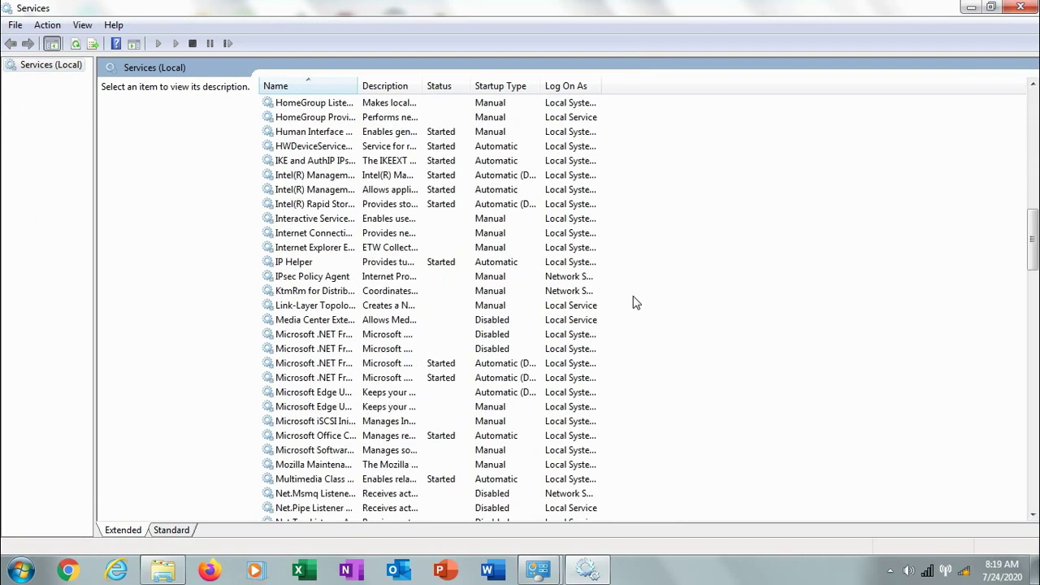
{"action": "scroll", "coordinate": [637, 303], "scroll_direction": "down", "scroll_amount": 13}
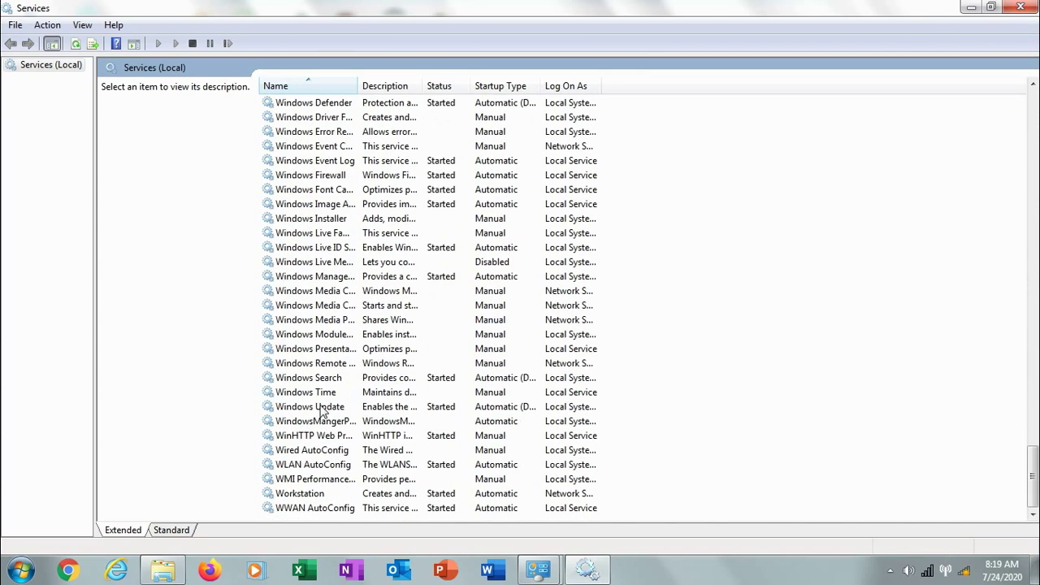
{"action": "left_click", "coordinate": [322, 408]}
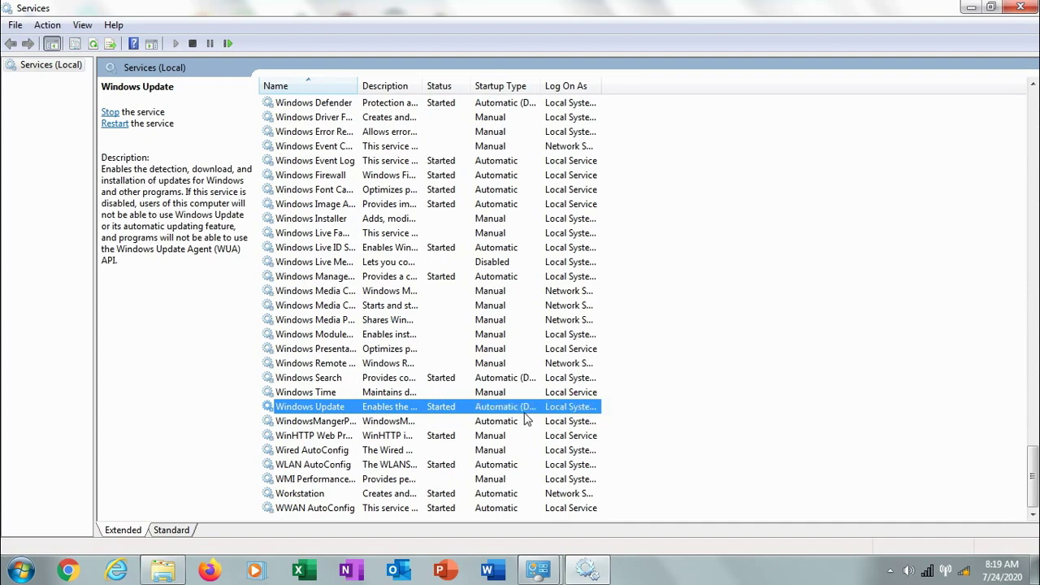
{"action": "double_click", "coordinate": [329, 410]}
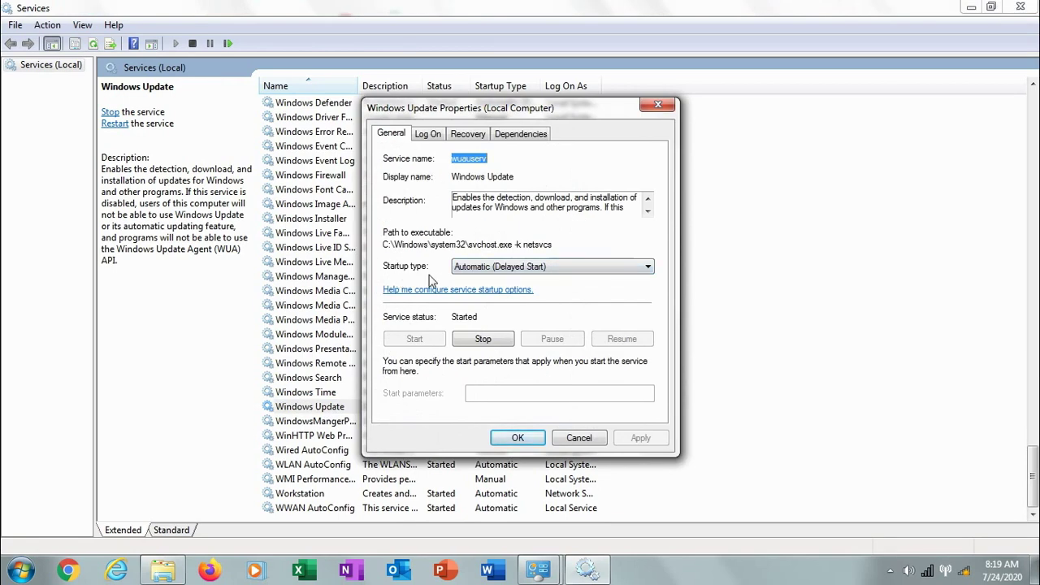
{"action": "left_click", "coordinate": [571, 270]}
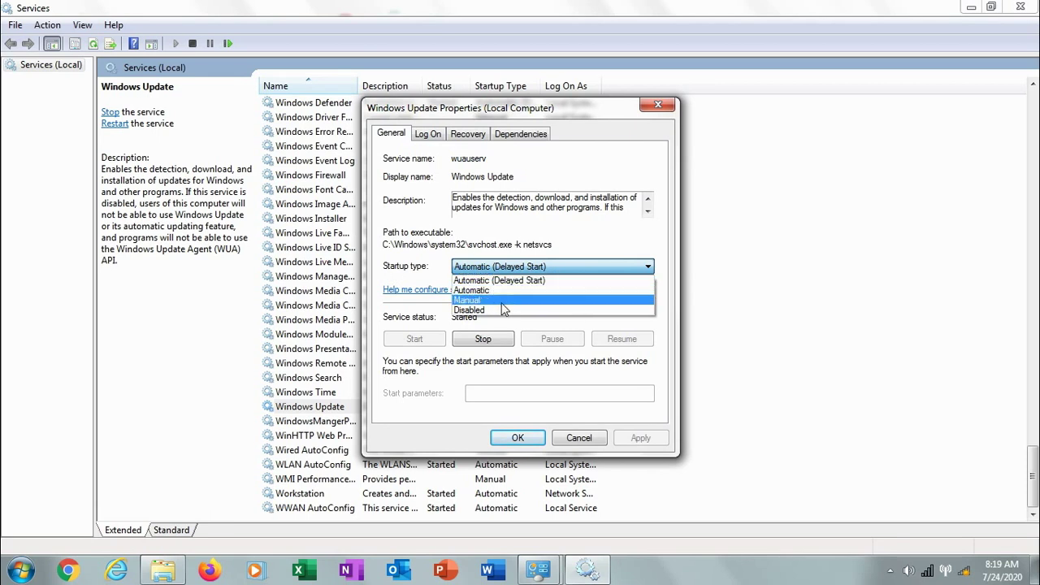
{"action": "left_click", "coordinate": [481, 312]}
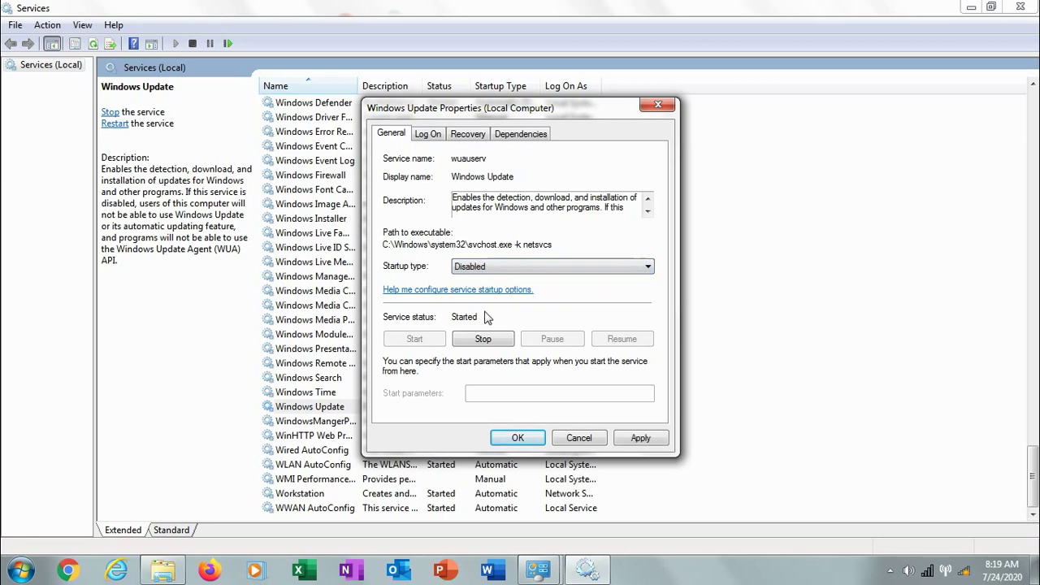
{"action": "left_click", "coordinate": [640, 439]}
{"action": "left_click", "coordinate": [517, 436]}
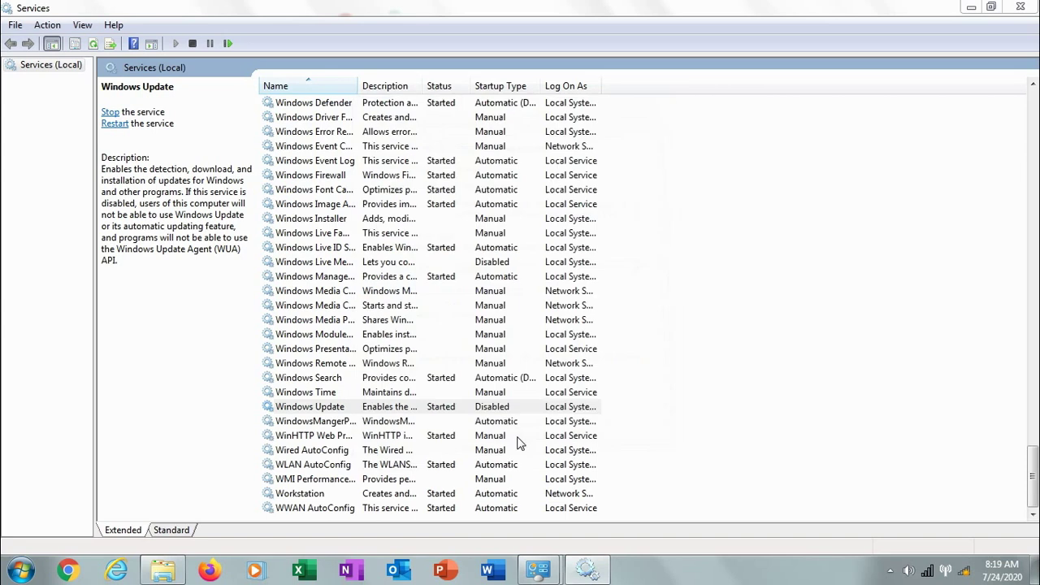
Step: Close the Services, Administrative Tools and Control Panel windows to return to the desktop
{"action": "left_click", "coordinate": [1022, 7]}
{"action": "left_click", "coordinate": [1022, 7]}
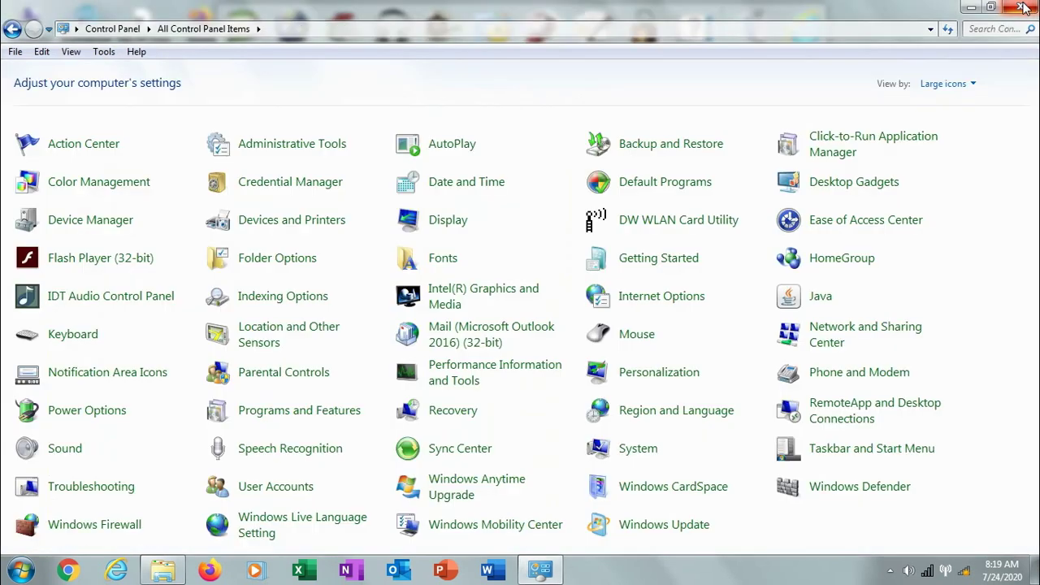
{"action": "left_click", "coordinate": [1023, 8]}
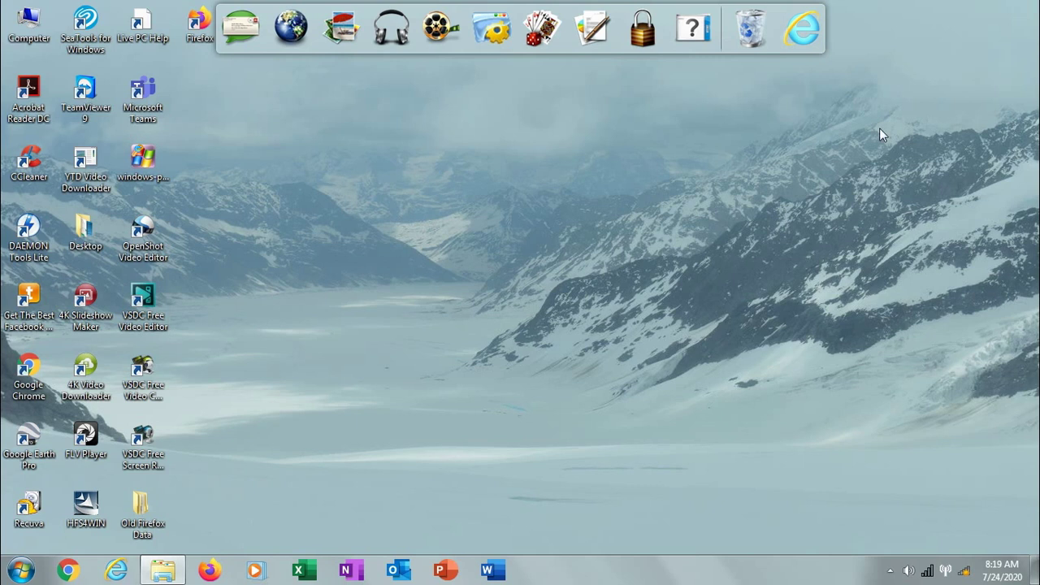
Step: Open the Windows Update settings for choosing how updates are installed, starting from Control Panel
{"action": "left_click", "coordinate": [22, 574]}
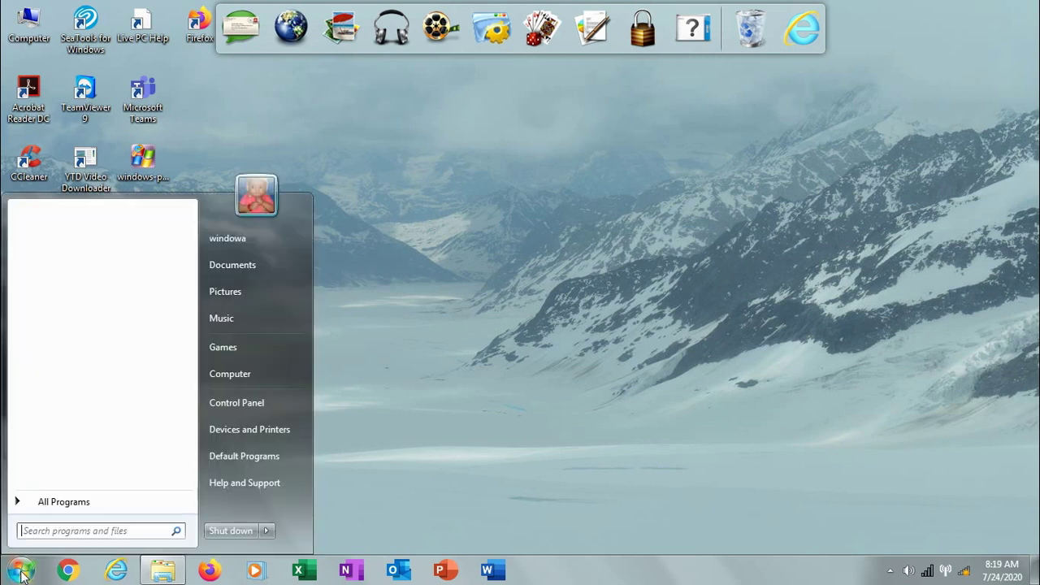
{"action": "left_click", "coordinate": [268, 404]}
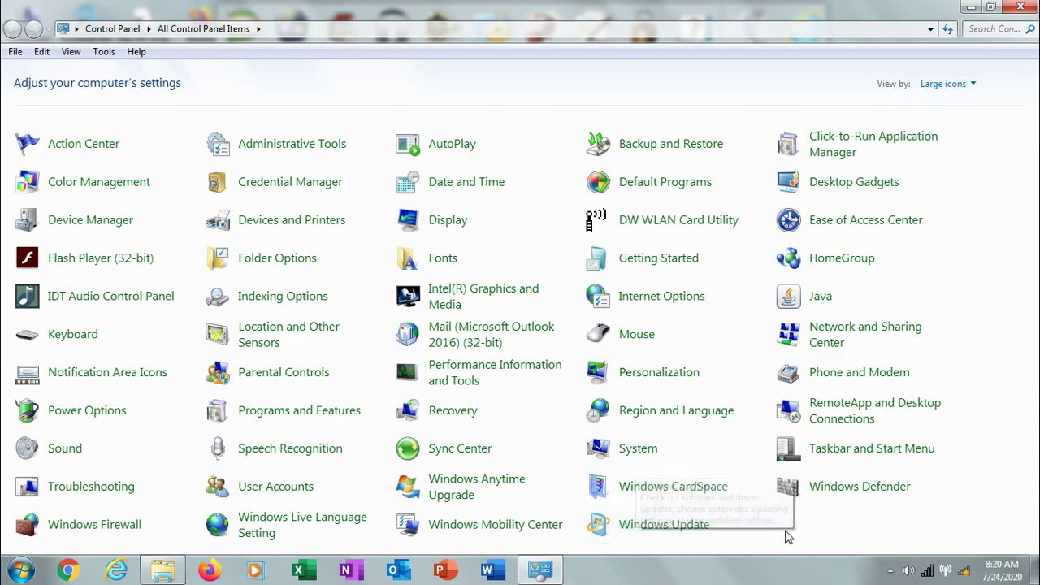
{"action": "left_click", "coordinate": [659, 530]}
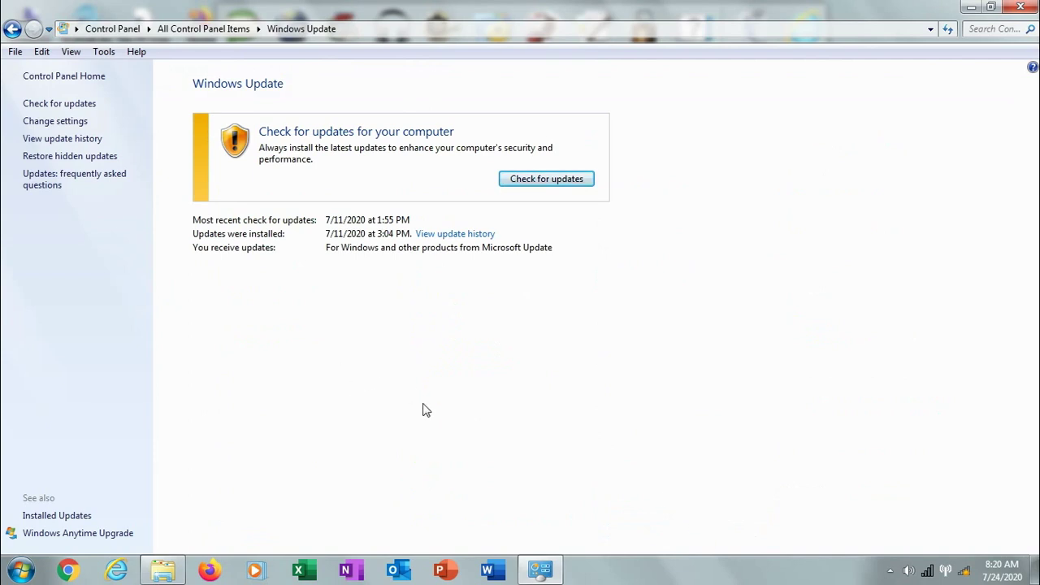
{"action": "left_click", "coordinate": [57, 122]}
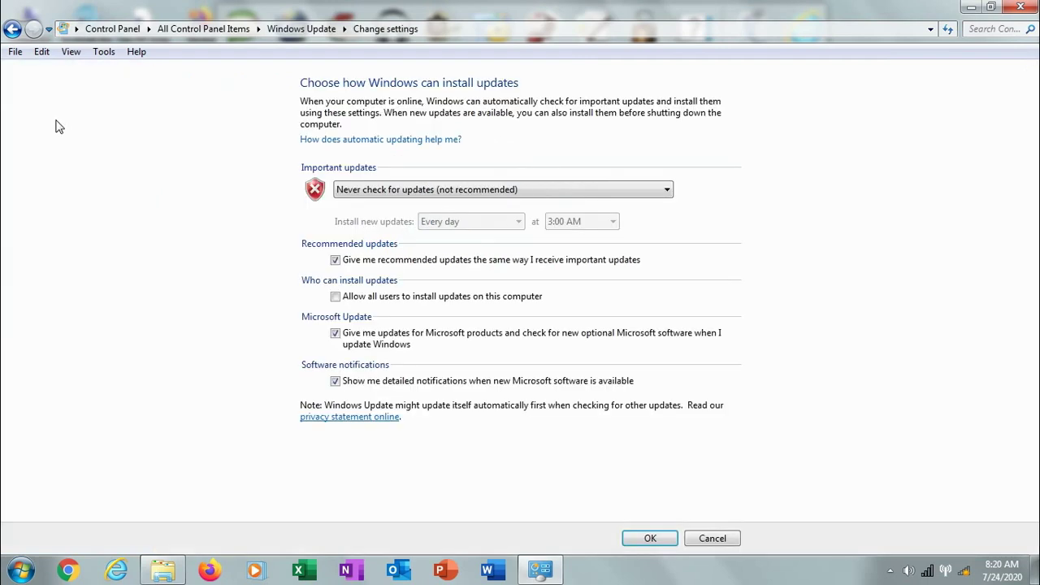
Step: Set important updates to "Never check for updates (not recommended)", save the setting and close the Windows Update window
{"action": "left_click", "coordinate": [394, 192]}
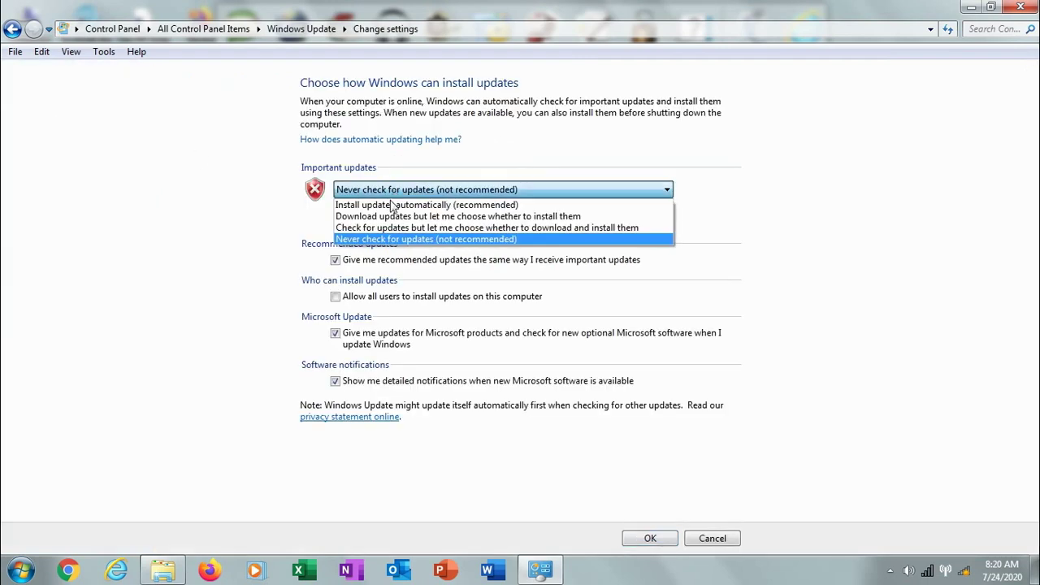
{"action": "left_click", "coordinate": [370, 202]}
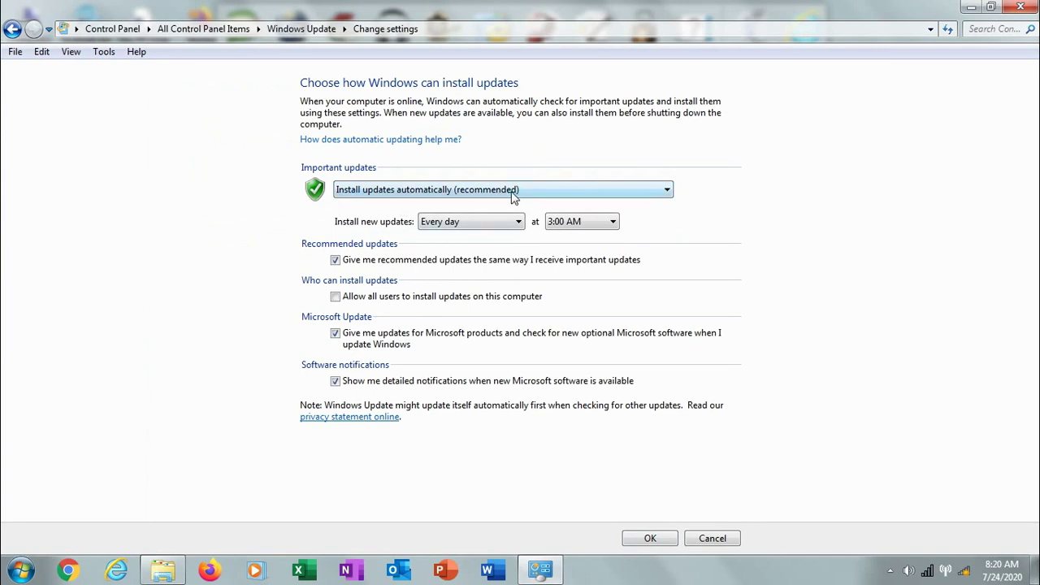
{"action": "left_click", "coordinate": [568, 193]}
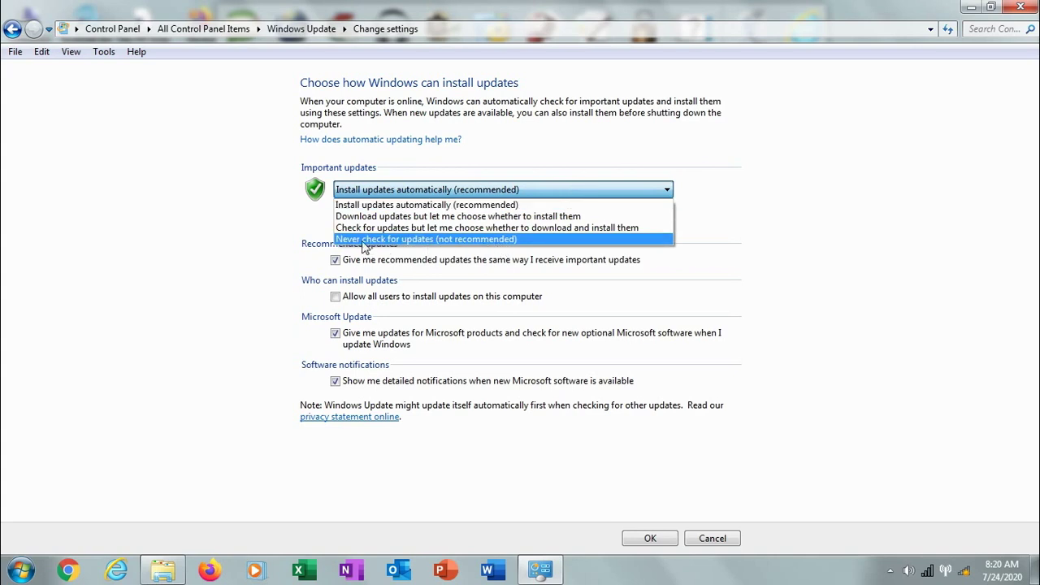
{"action": "left_click", "coordinate": [513, 241]}
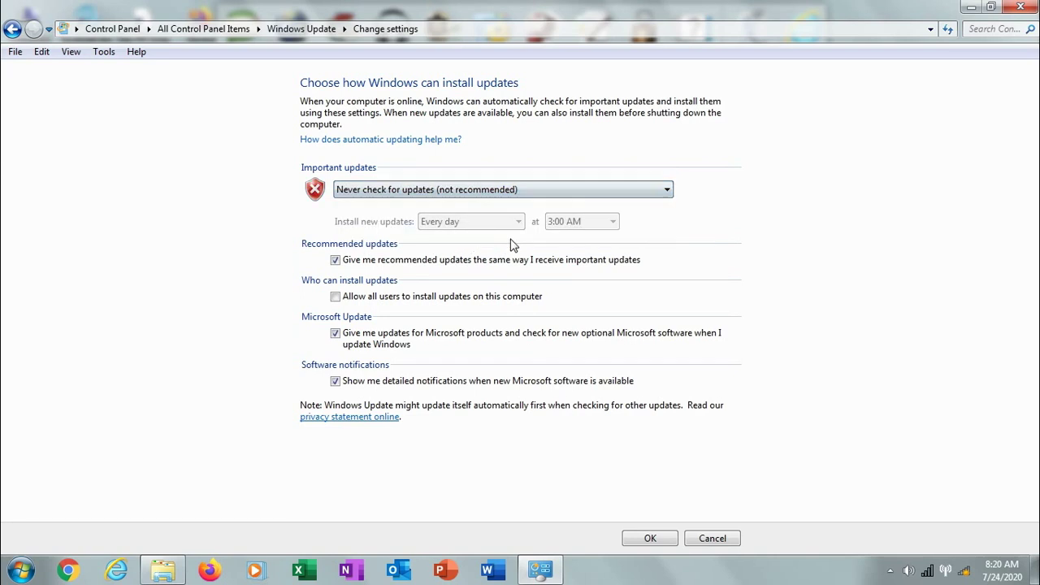
{"action": "left_click", "coordinate": [651, 540]}
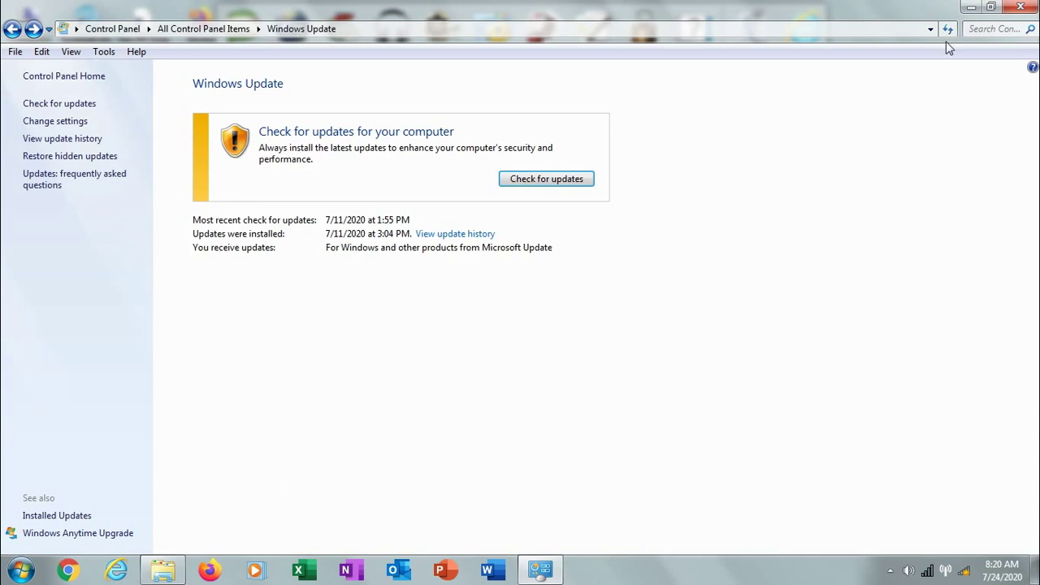
{"action": "left_click", "coordinate": [1024, 6]}
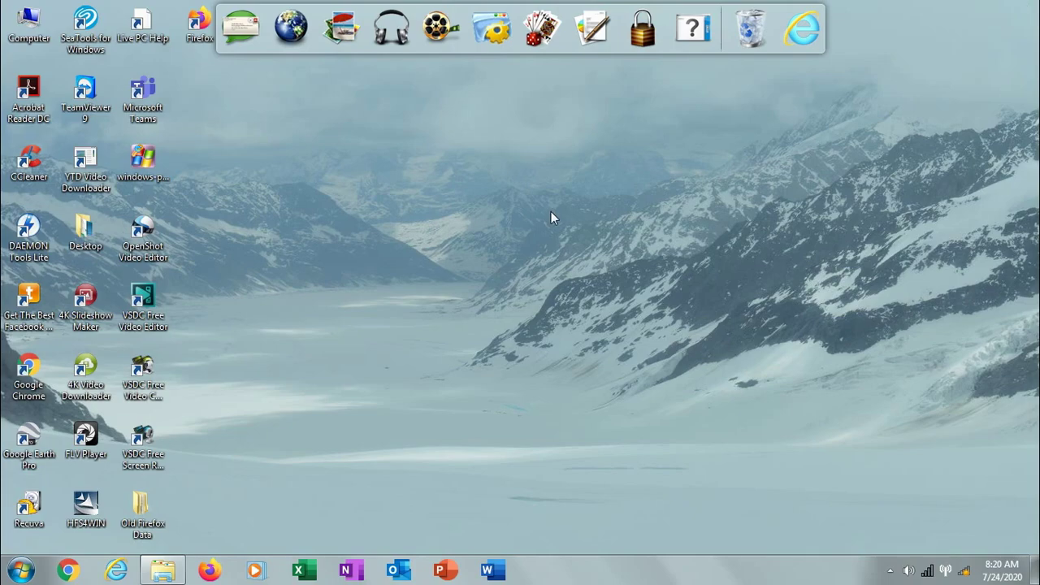